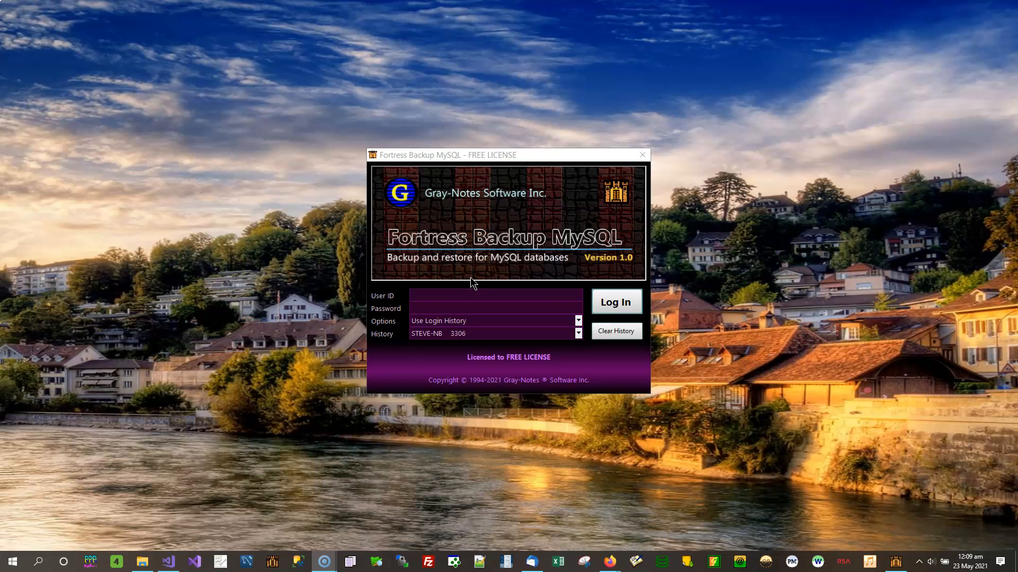
- Log in with the user ID sa and the account password
left_click(502, 157)
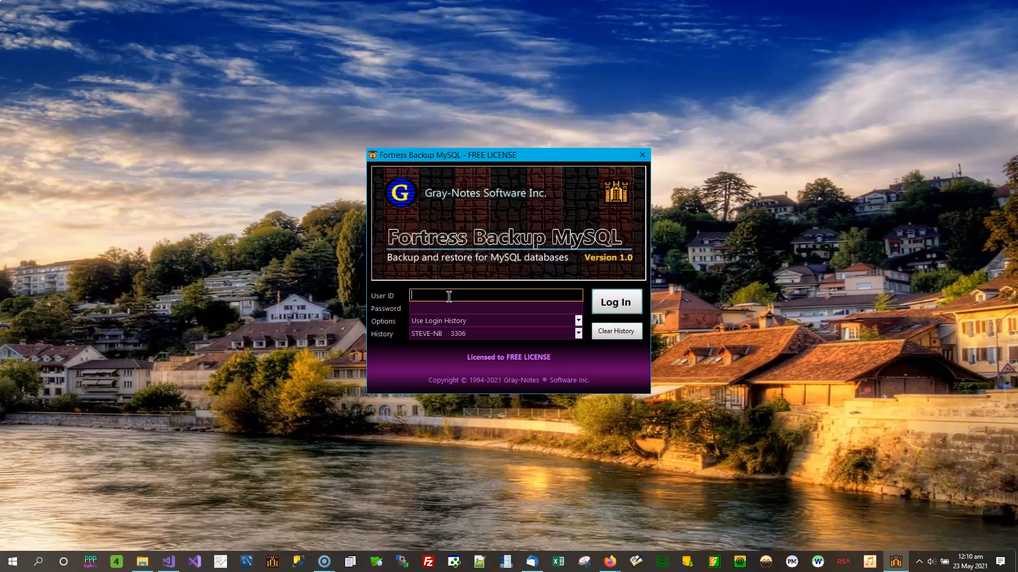
type("sa")
key("Tab")
type("•••")
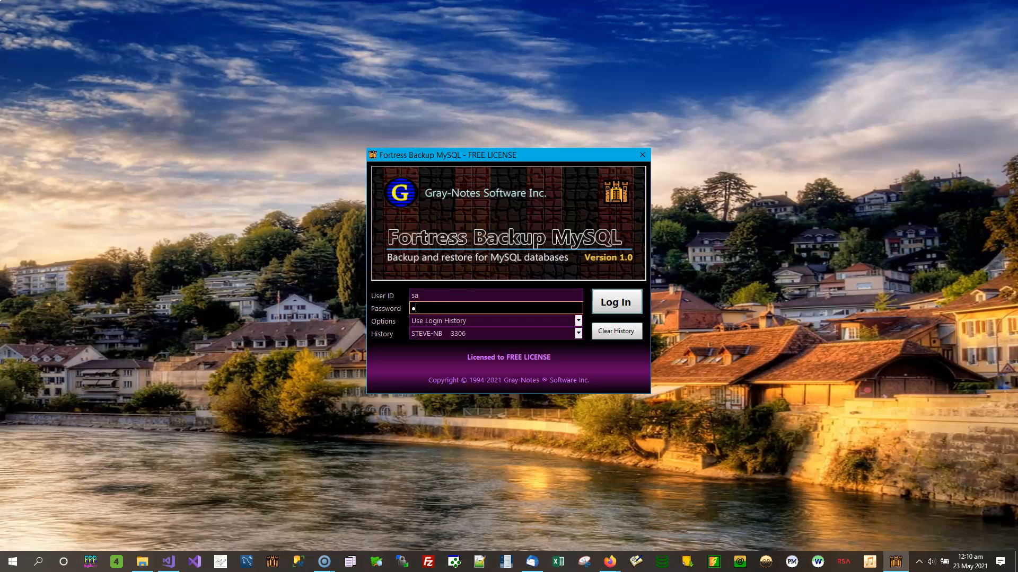
type("•")
left_click(611, 303)
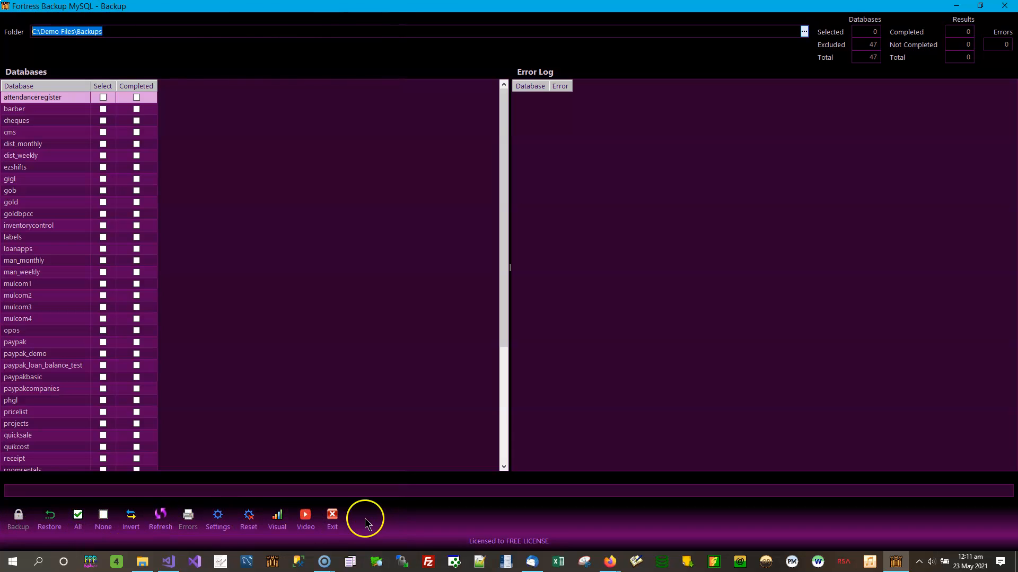
- Mark the paypak, gigl, goldbpcc, labels, man_weekly, phgl and pricelist databases for backup
left_click(274, 44)
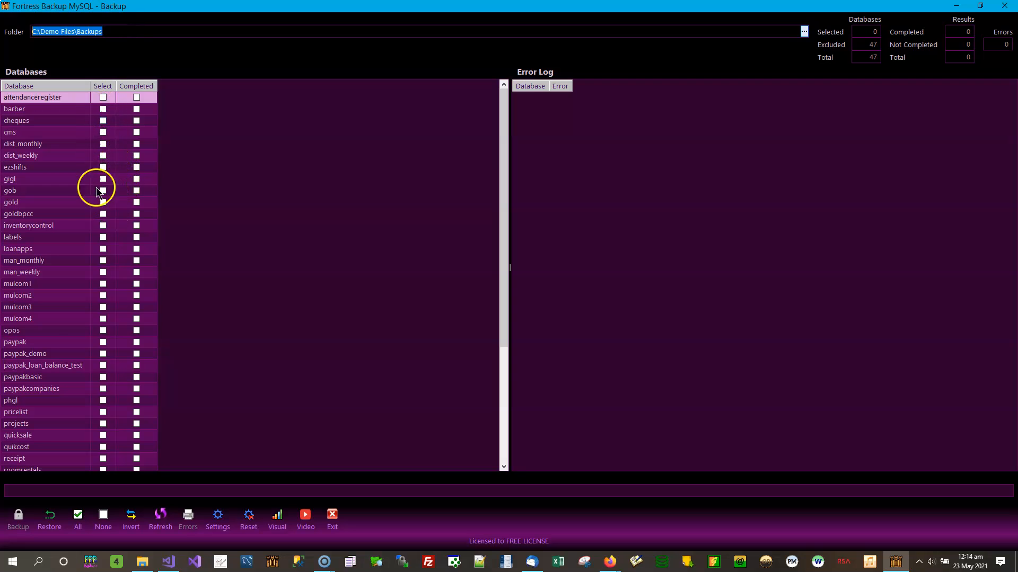
left_click(103, 342)
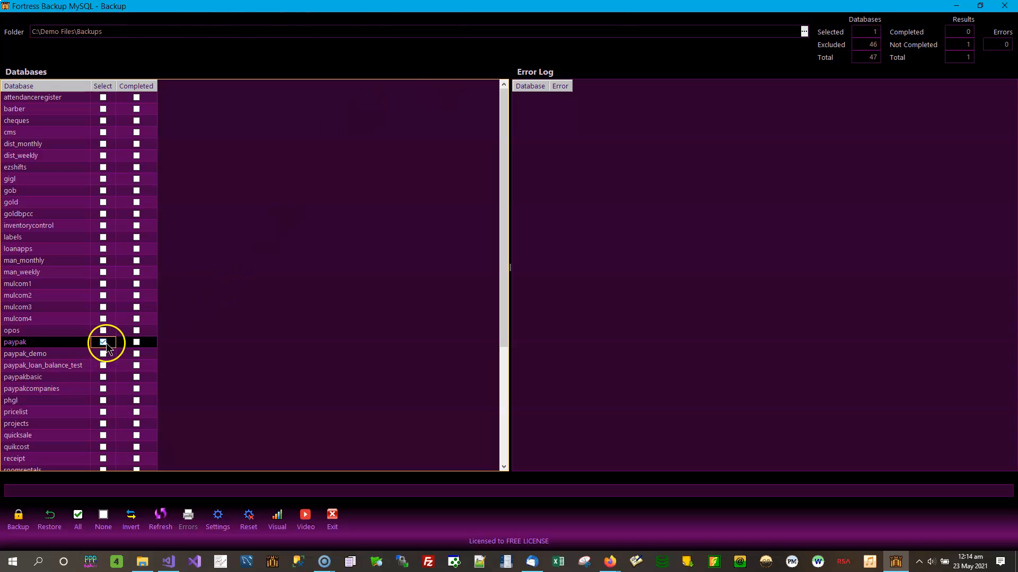
left_click(103, 178)
left_click(103, 193)
left_click(102, 214)
left_click(103, 236)
left_click(102, 272)
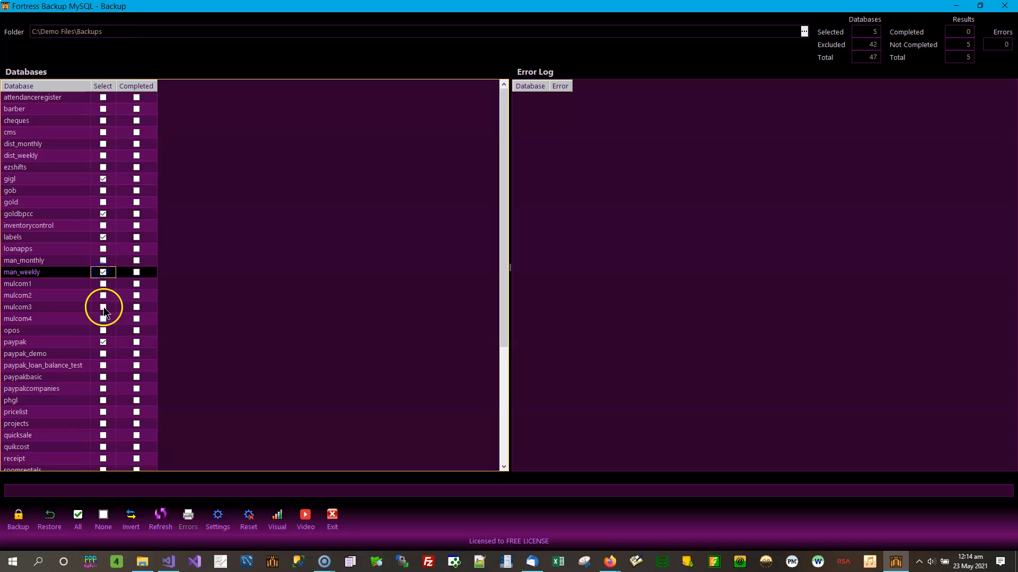
left_click(103, 401)
left_click(105, 414)
left_click(105, 413)
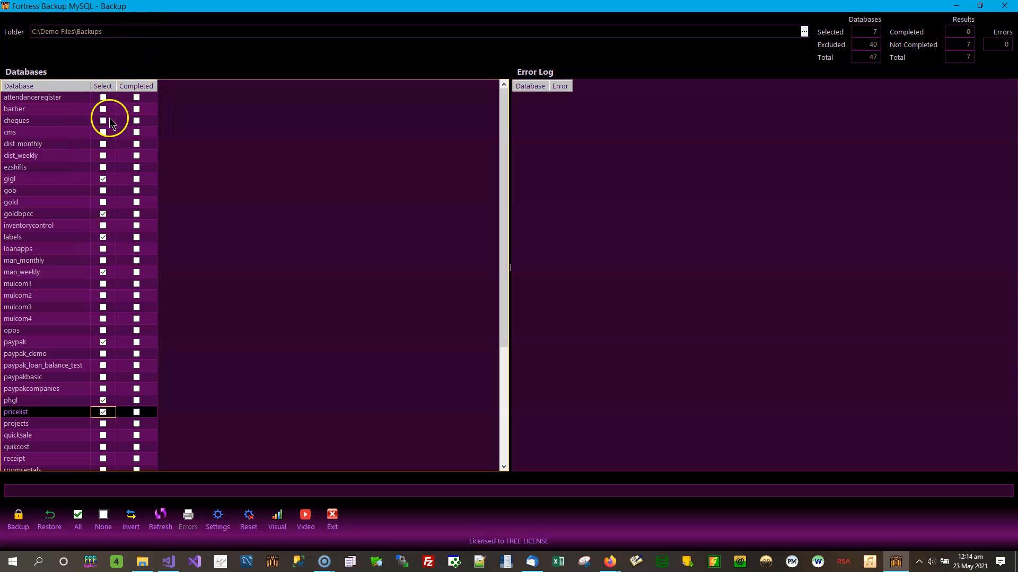
- Select all databases at once and clear the whole selection again
left_click(78, 519)
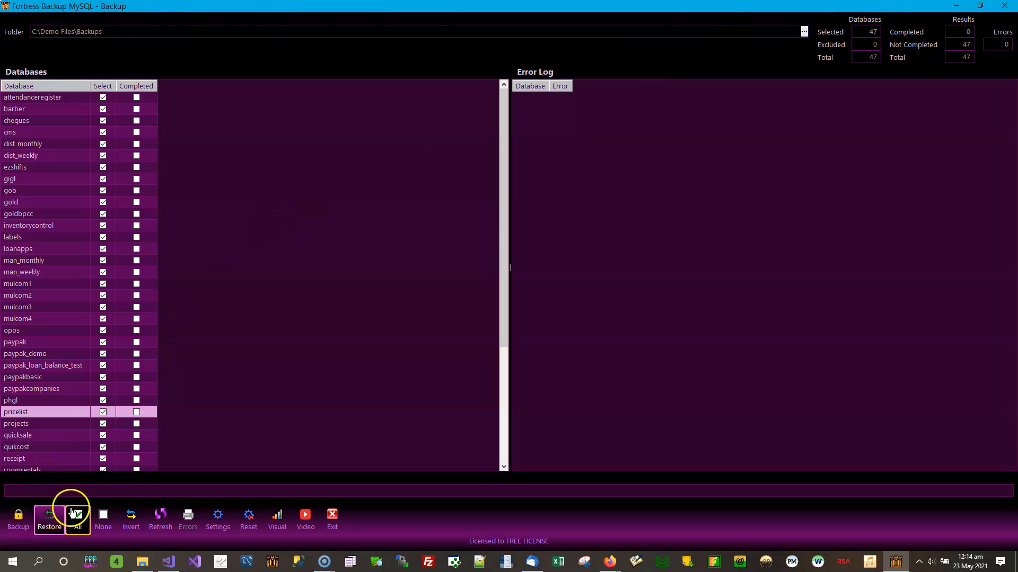
left_click(25, 527)
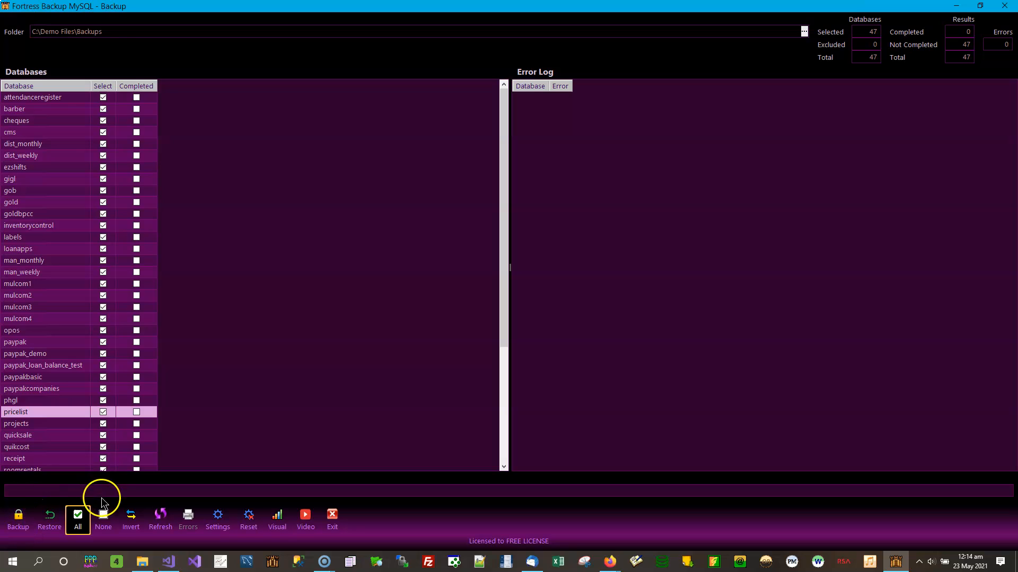
left_click(104, 516)
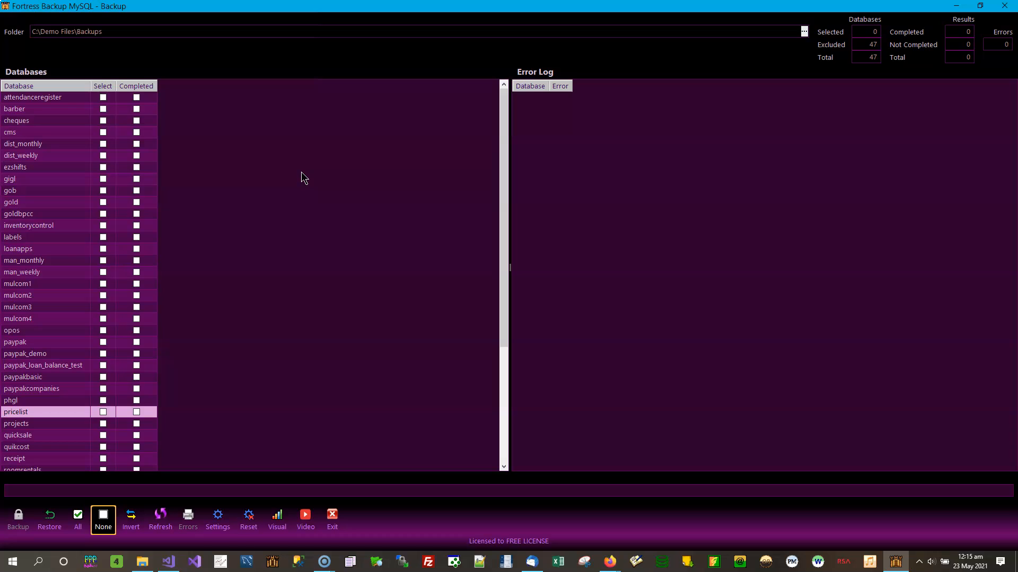
- Back up only the paypak database to the current folder
left_click(104, 343)
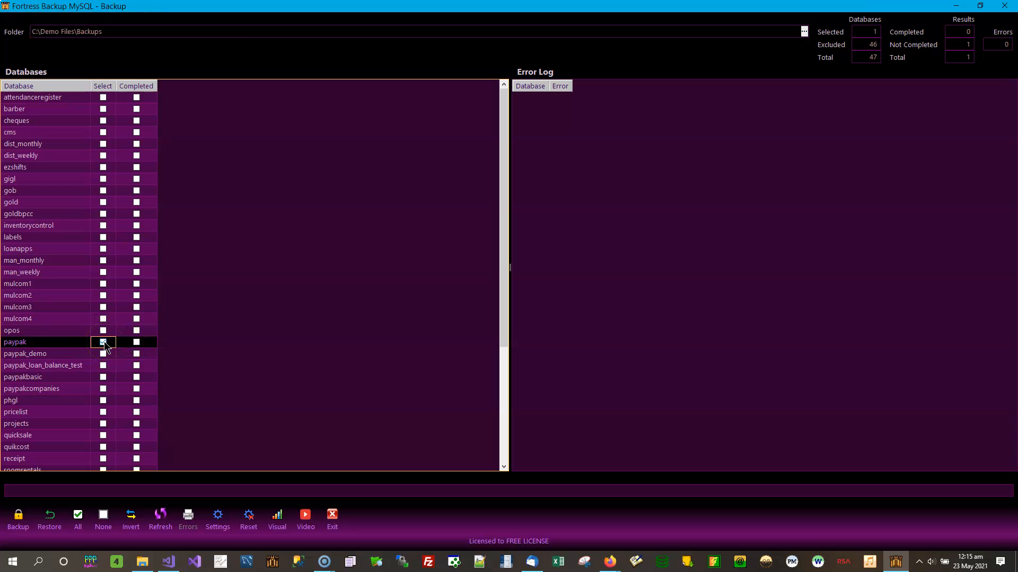
left_click(18, 520)
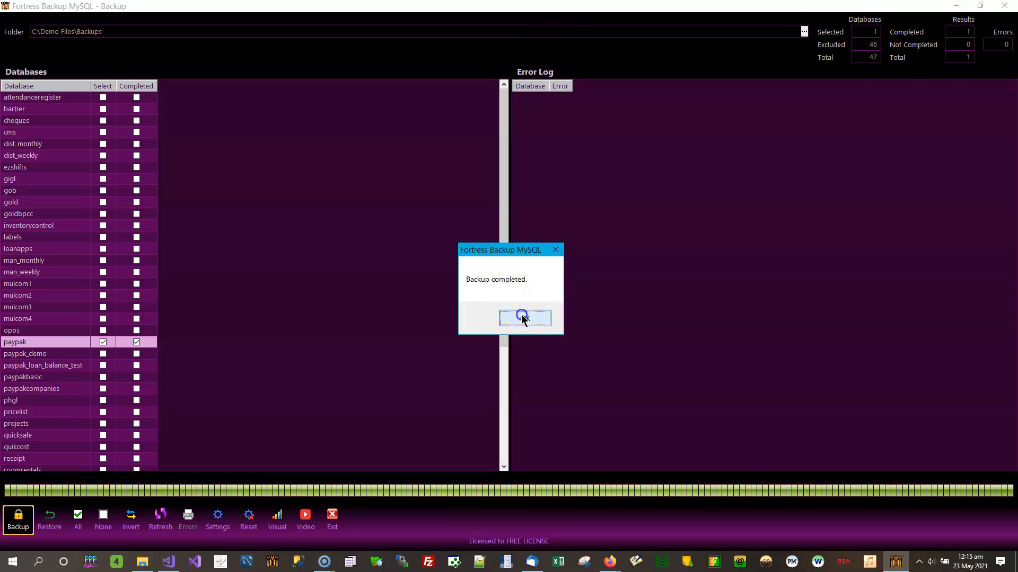
left_click(522, 318)
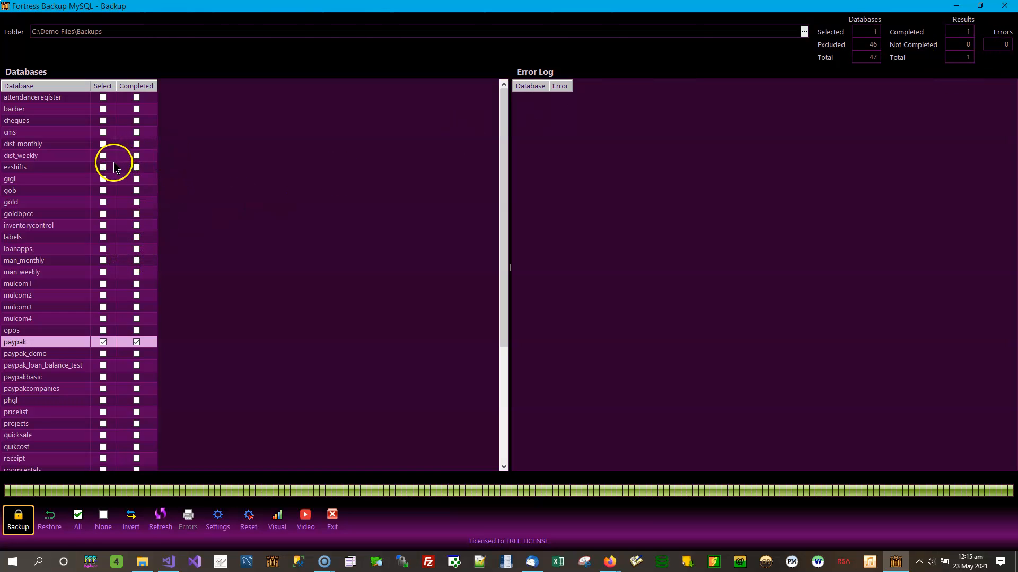
- Add barber, inventorycontrol, paypakcompanies and pricelist to the selected databases and run the backup
left_click(102, 108)
left_click(103, 225)
left_click(103, 226)
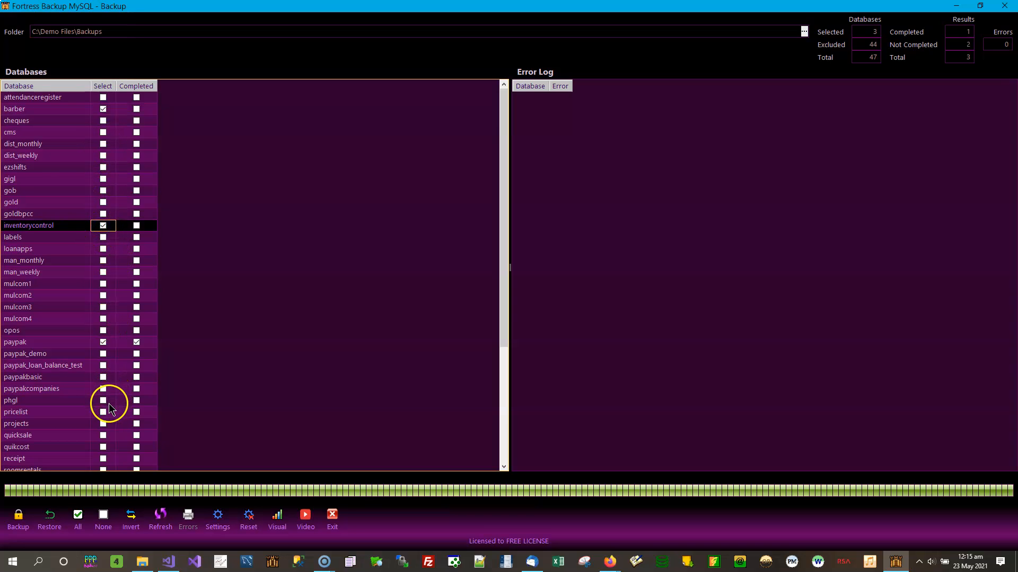
left_click(103, 389)
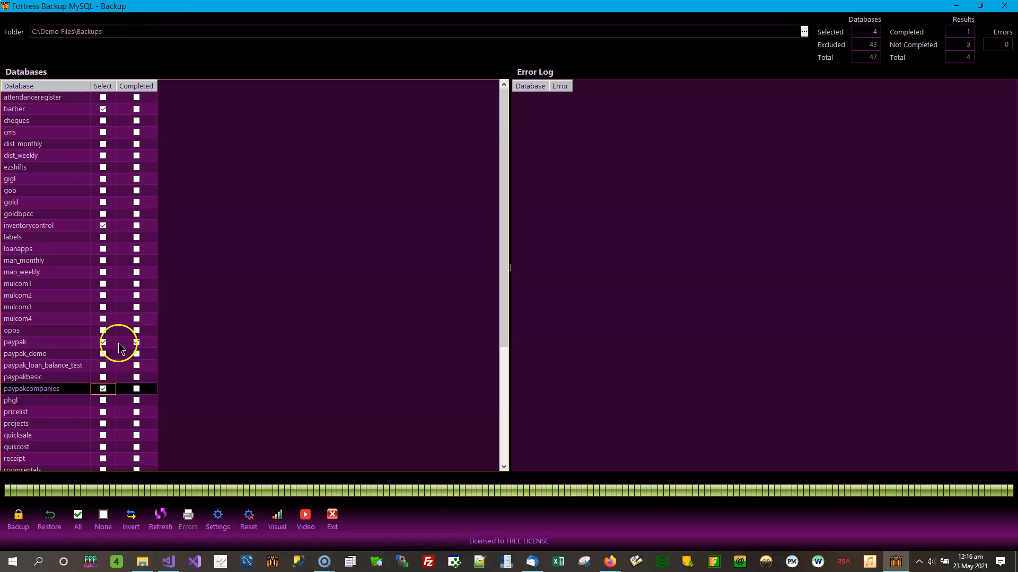
left_click(104, 413)
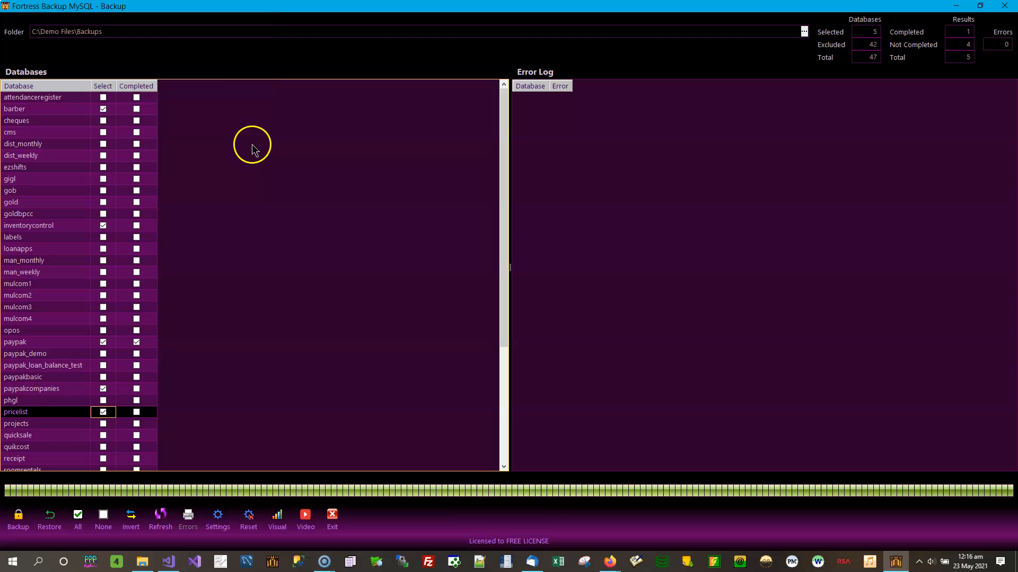
left_click(18, 519)
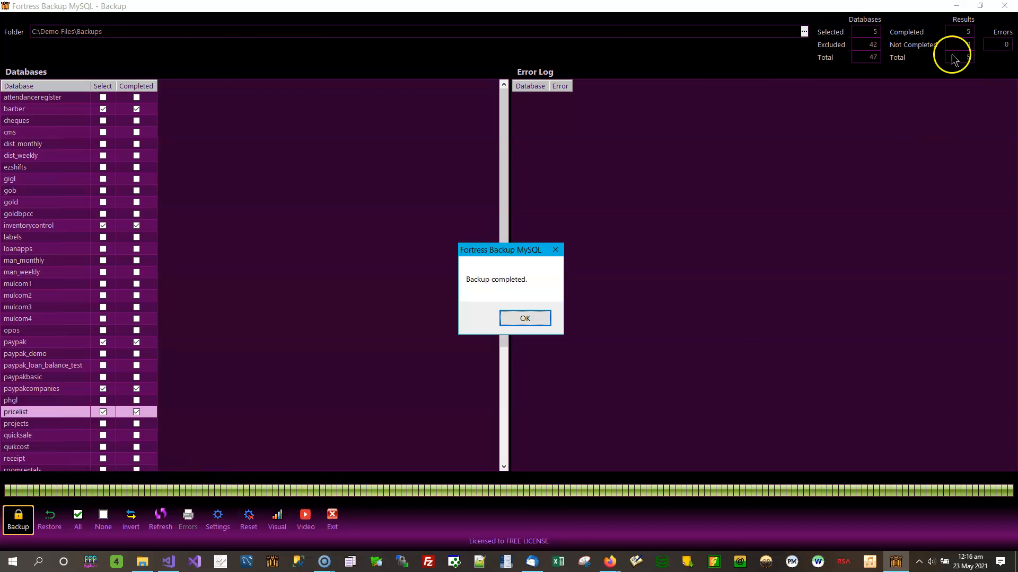
left_click(531, 318)
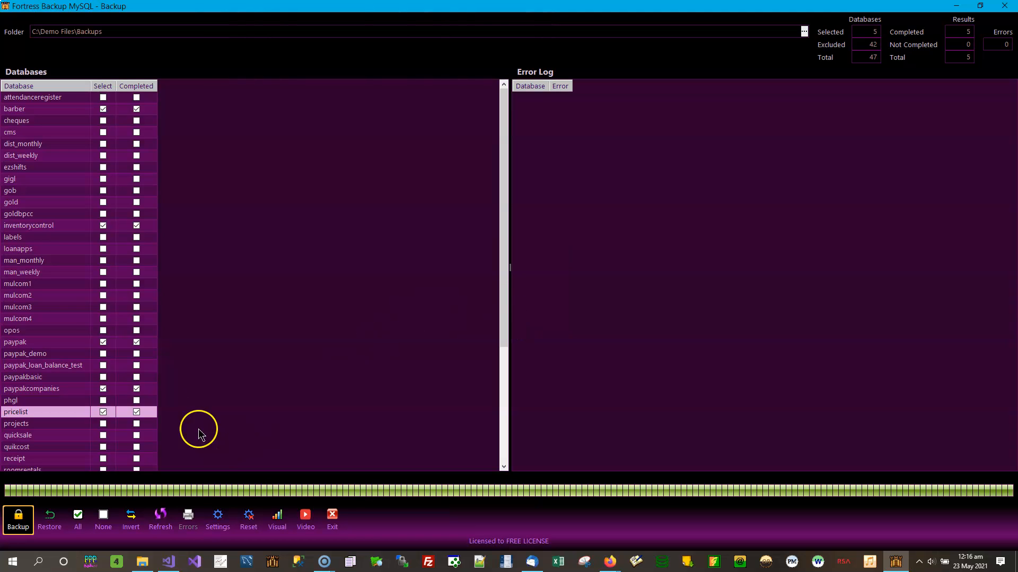
- Select every database in the list and back them all up
left_click(82, 525)
left_click(21, 524)
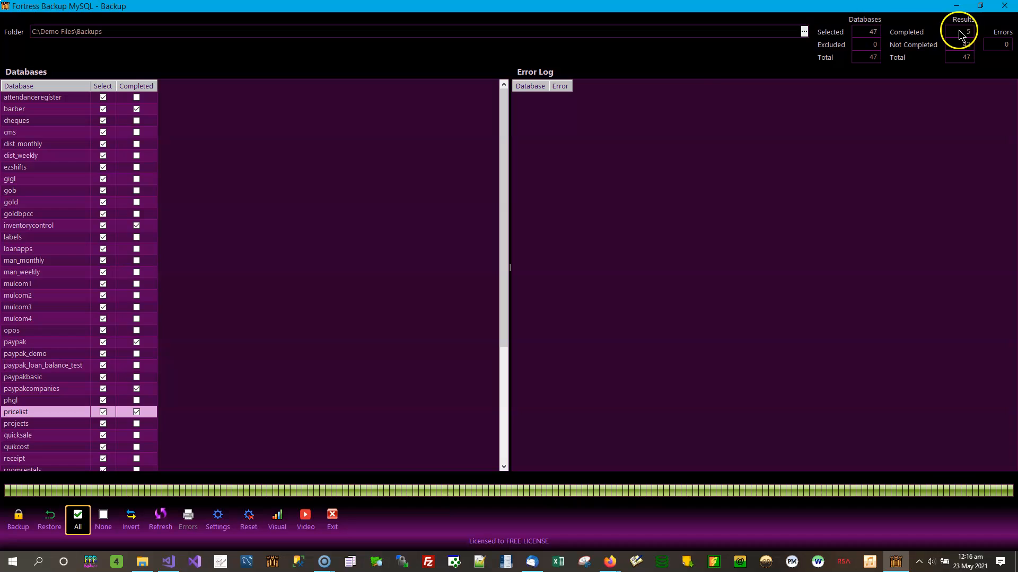
left_click(19, 521)
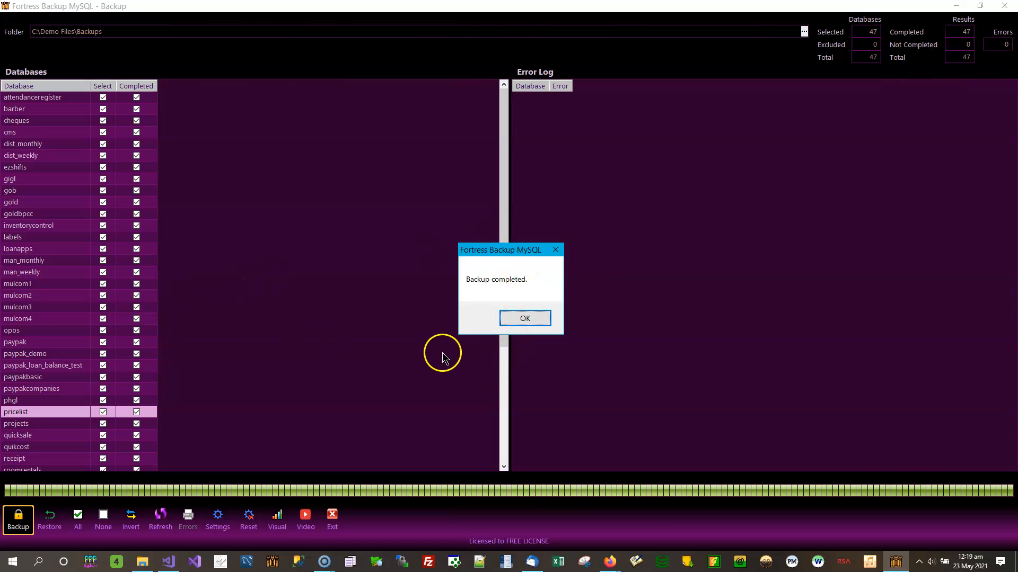
left_click(518, 320)
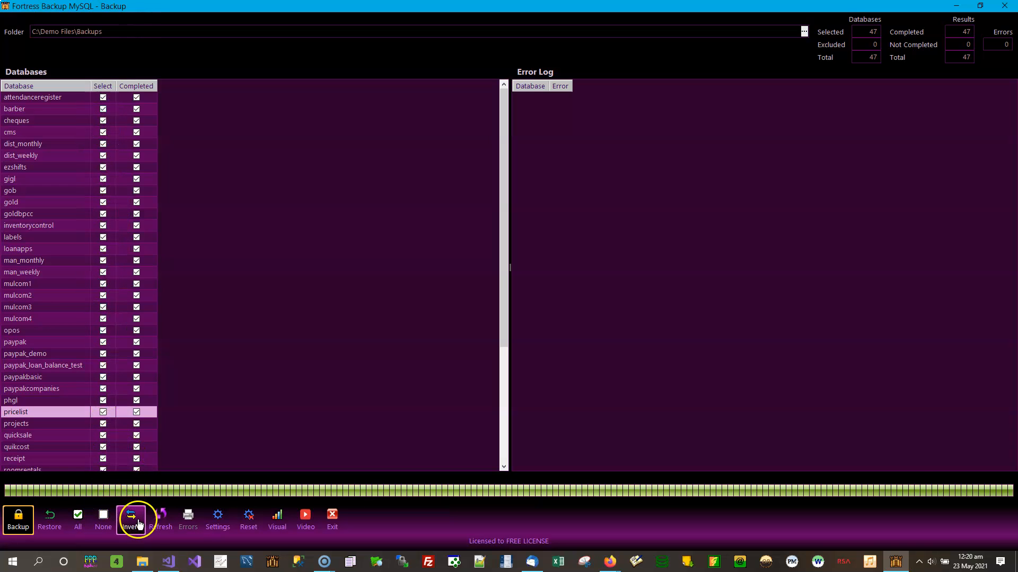
- Clear the selection and mark cms, dist_weekly, gigl, gold, goldbpcc, inventorycontrol, labels and loanapps
left_click(104, 518)
left_click(103, 132)
left_click(103, 155)
left_click(104, 179)
left_click(103, 202)
left_click(108, 265)
left_click(103, 249)
left_click(102, 237)
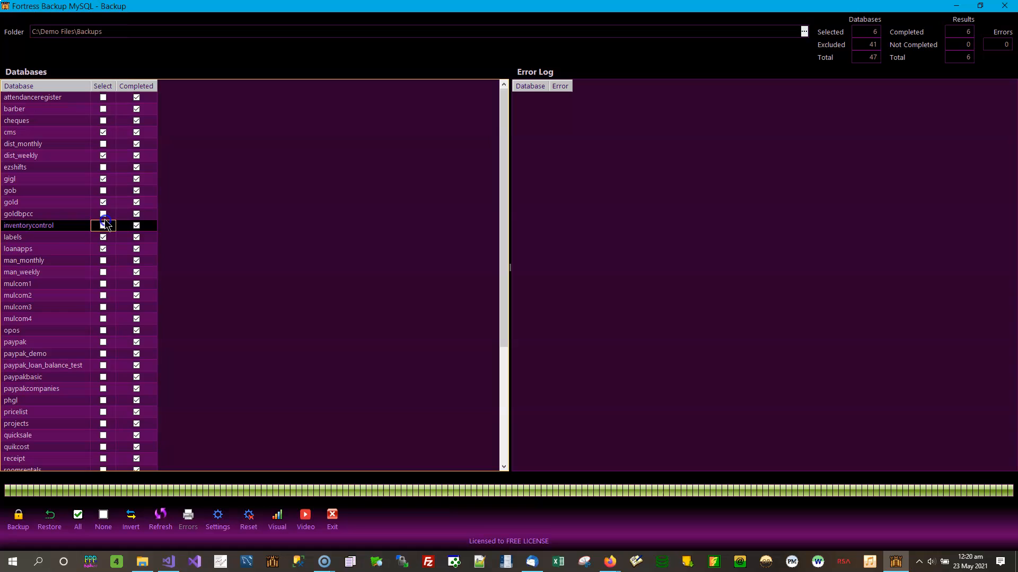
left_click(103, 214)
left_click(102, 225)
- Also mark paypak, paypak_demo, paypak_loan_balance_test, paypakbasic, paypakcompanies, pricelist, projects, quicksale and quikcost
left_click(103, 342)
left_click(103, 353)
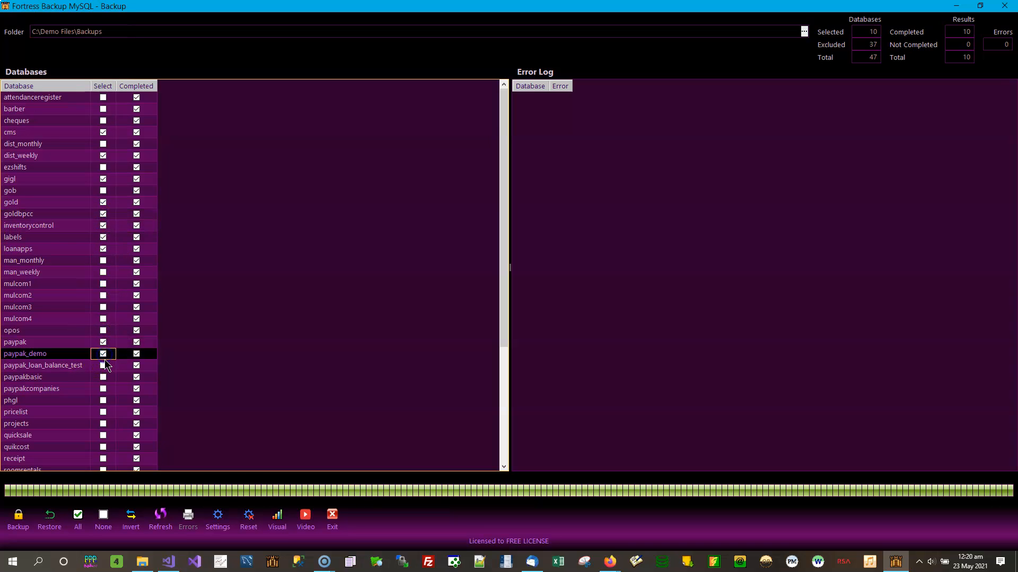
left_click(103, 366)
left_click(103, 377)
left_click(103, 389)
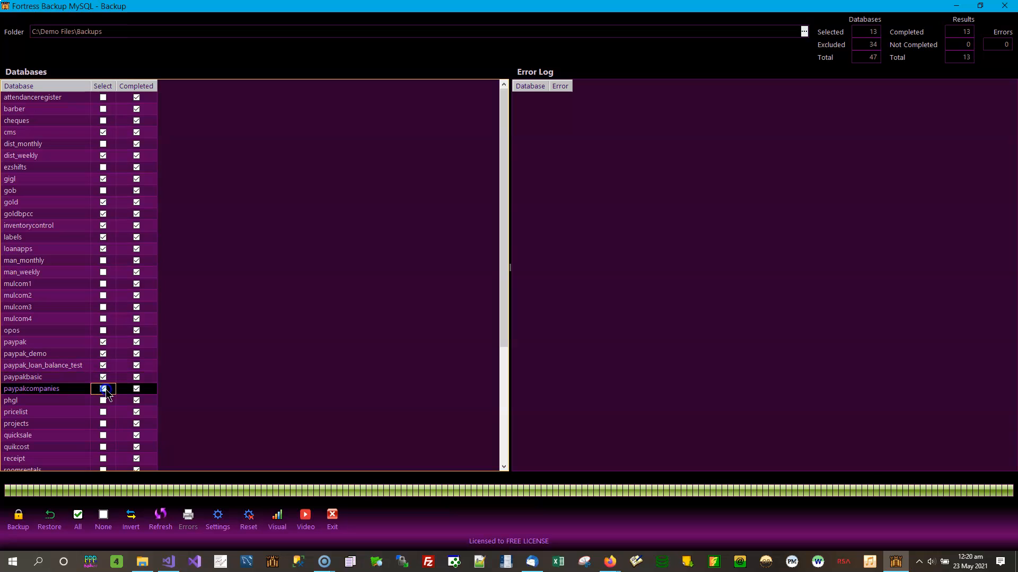
left_click(102, 411)
left_click(103, 423)
left_click(102, 435)
left_click(106, 446)
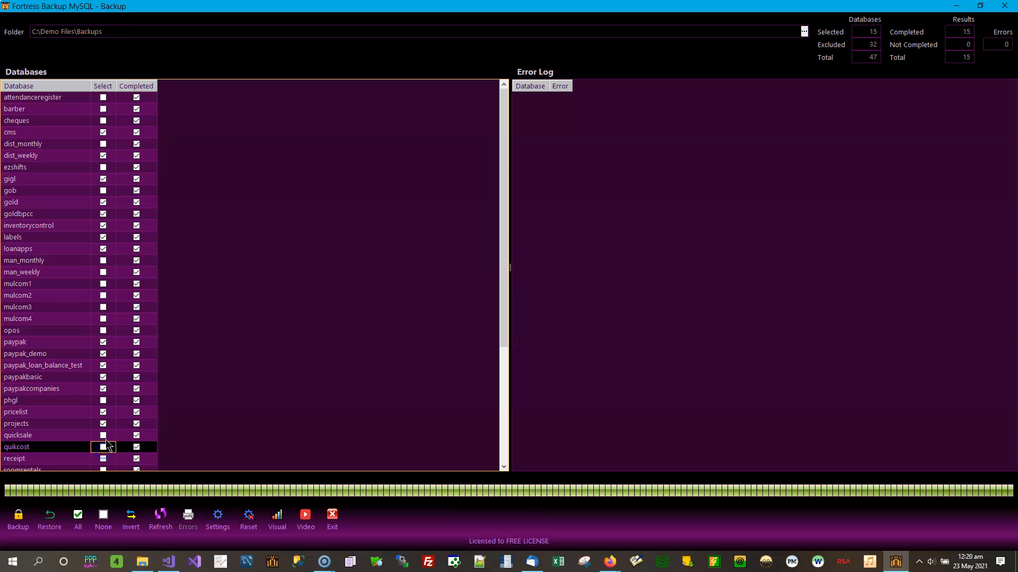
left_click(103, 435)
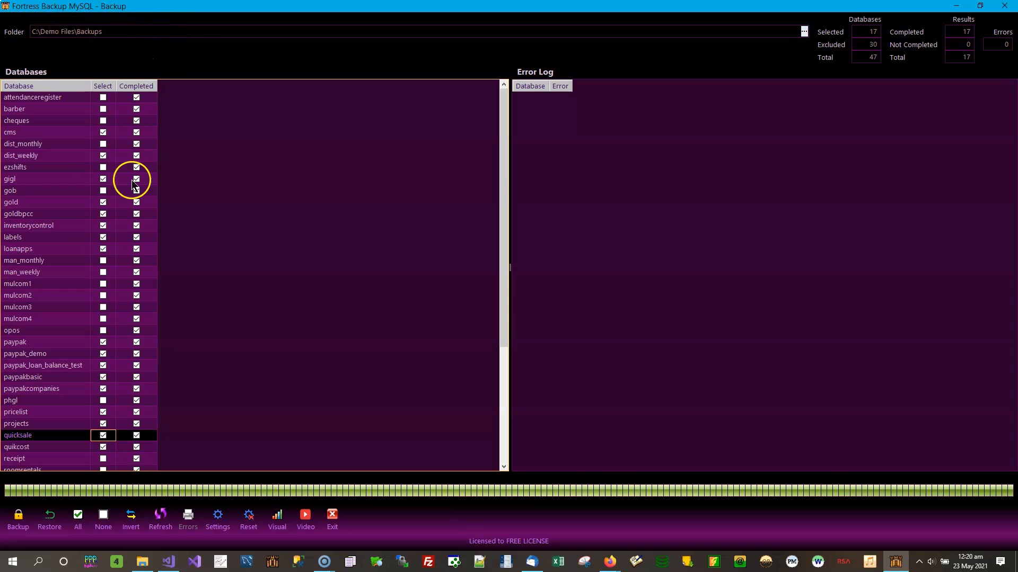
- Invert the database selection and invert it back
left_click(135, 527)
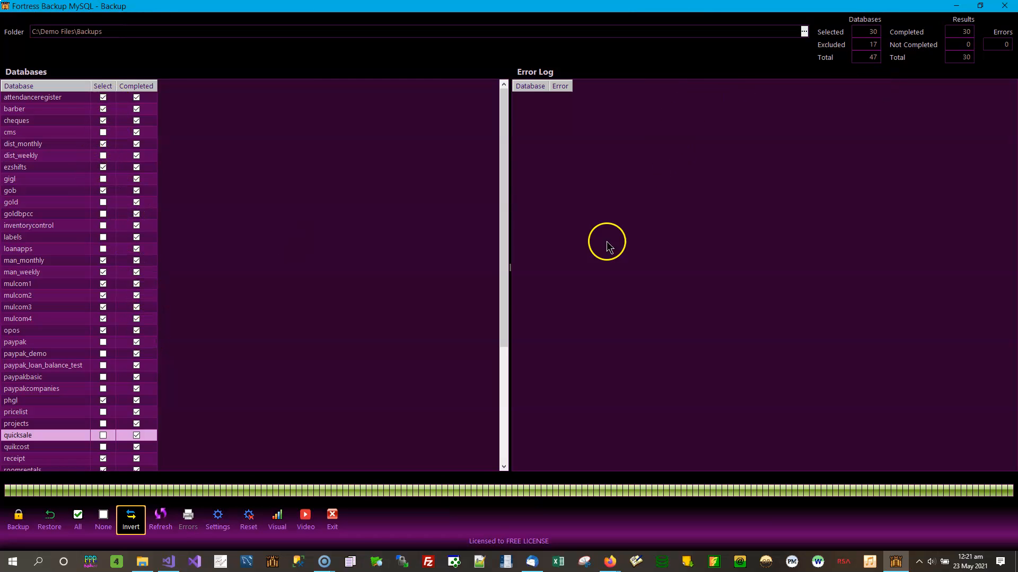
left_click(131, 517)
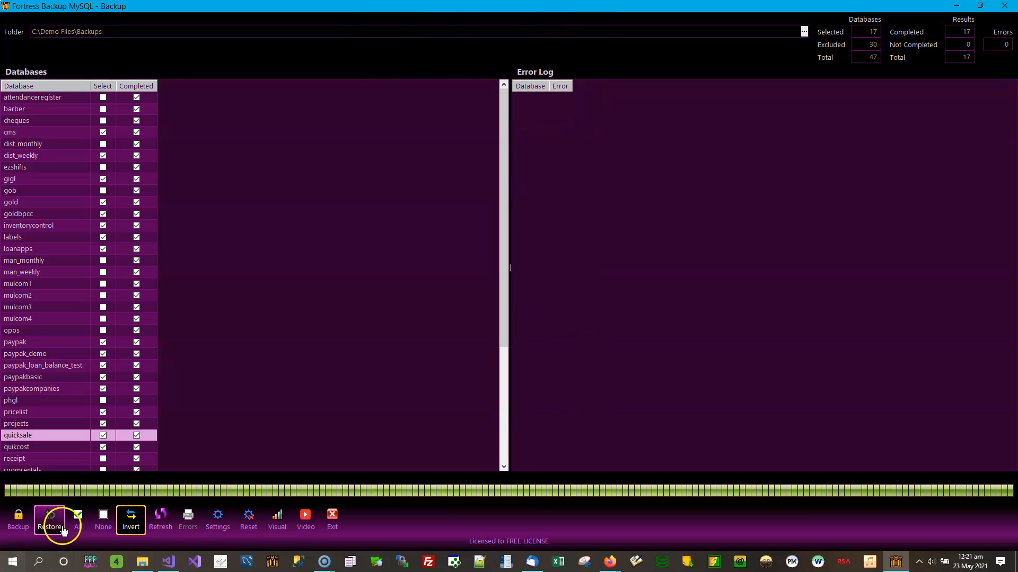
left_click(186, 518)
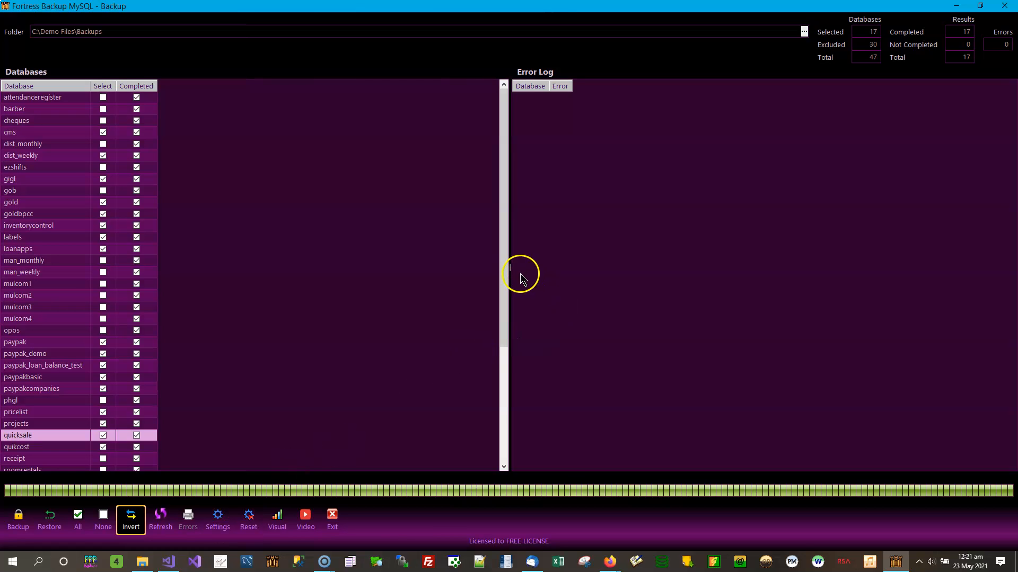
- Highlight the full backup folder path, C:\Demo Files\Backups
left_click(109, 31)
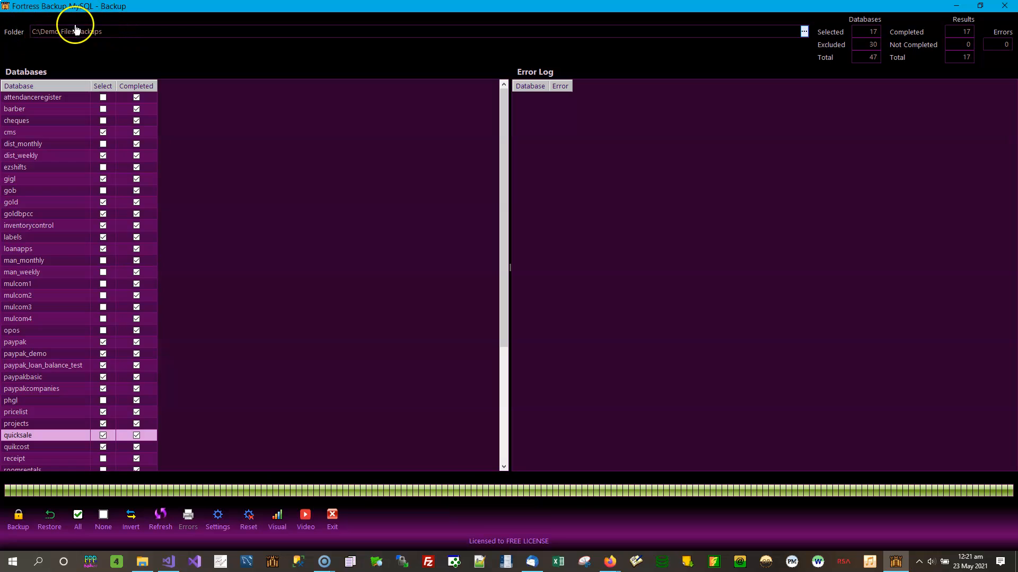
left_click_drag(114, 32, 41, 23)
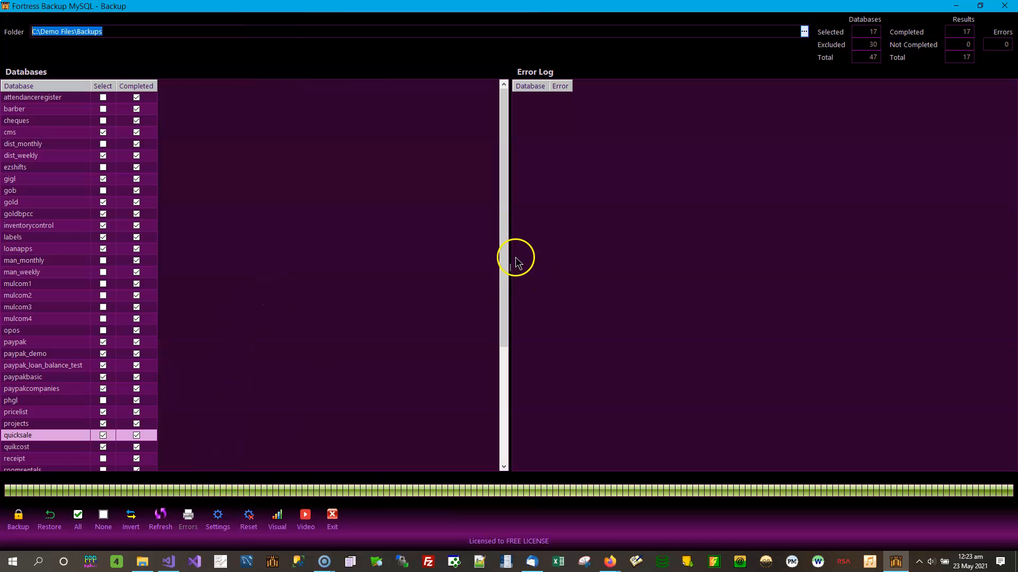
- Resize the database list and error log by moving their divider both ways, leaving it slightly short of the window's middle
left_click_drag(620, 259, 227, 288)
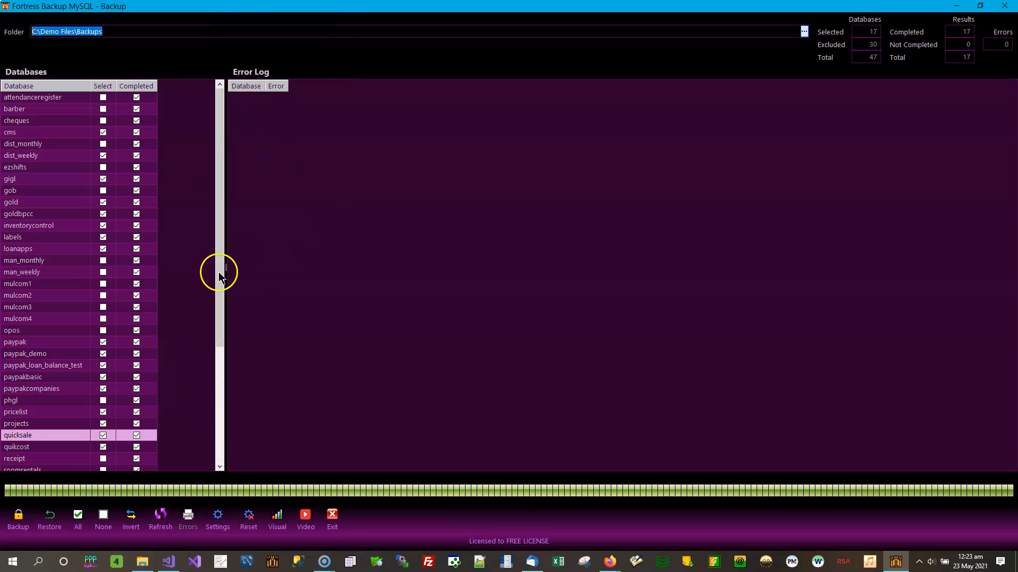
left_click_drag(265, 274, 797, 327)
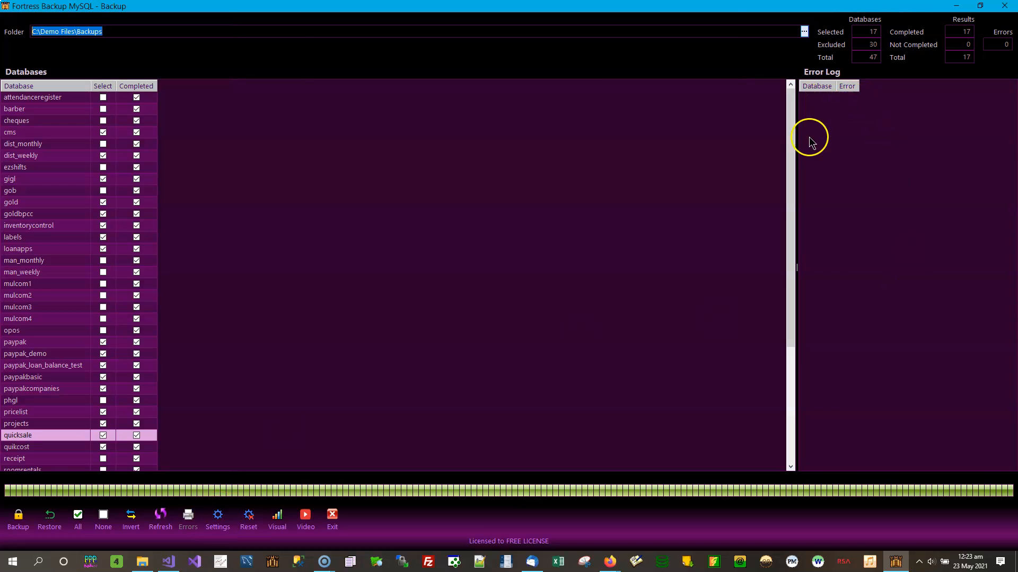
left_click_drag(795, 265, 474, 269)
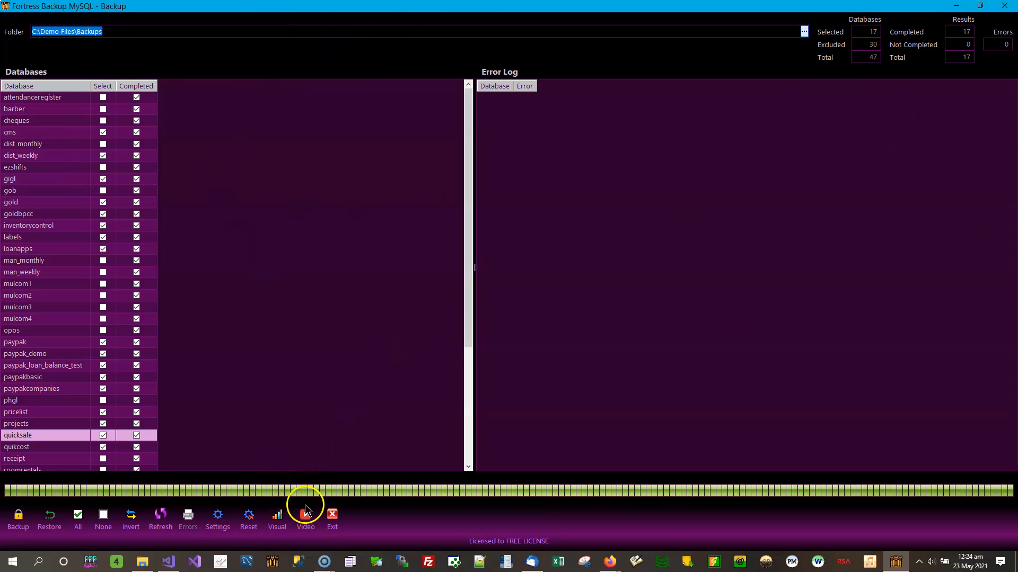
left_click(285, 532)
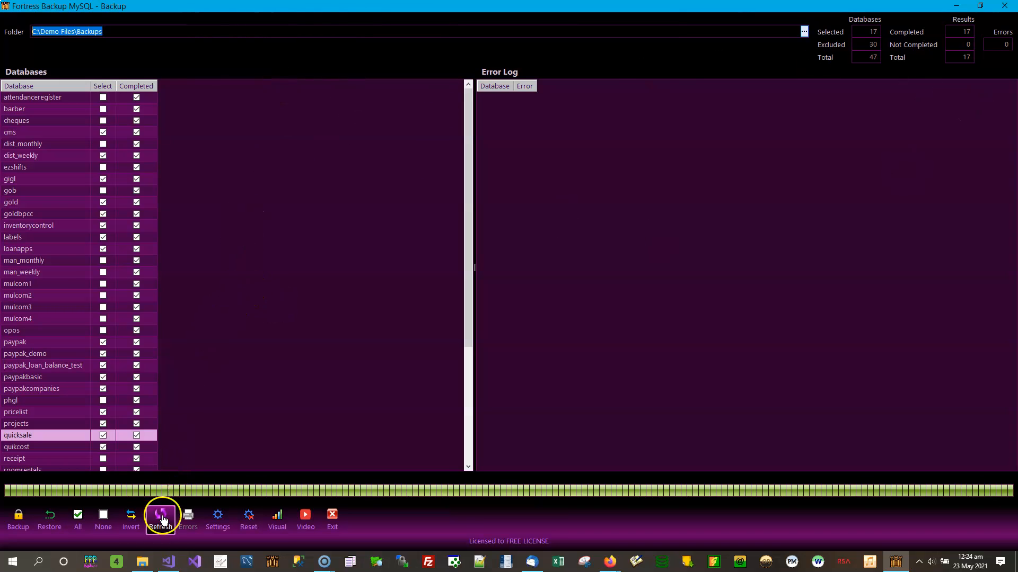
- Switch to File Explorer's Backups folder, move its window up, and select the three 23 May 2021 backup folders one after another
left_click(141, 566)
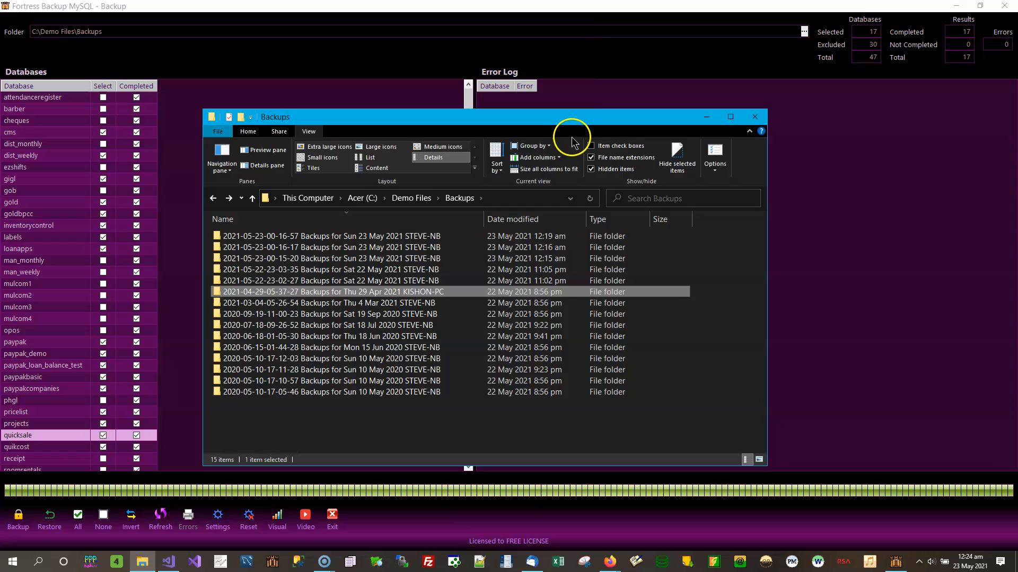
left_click_drag(560, 123, 577, 83)
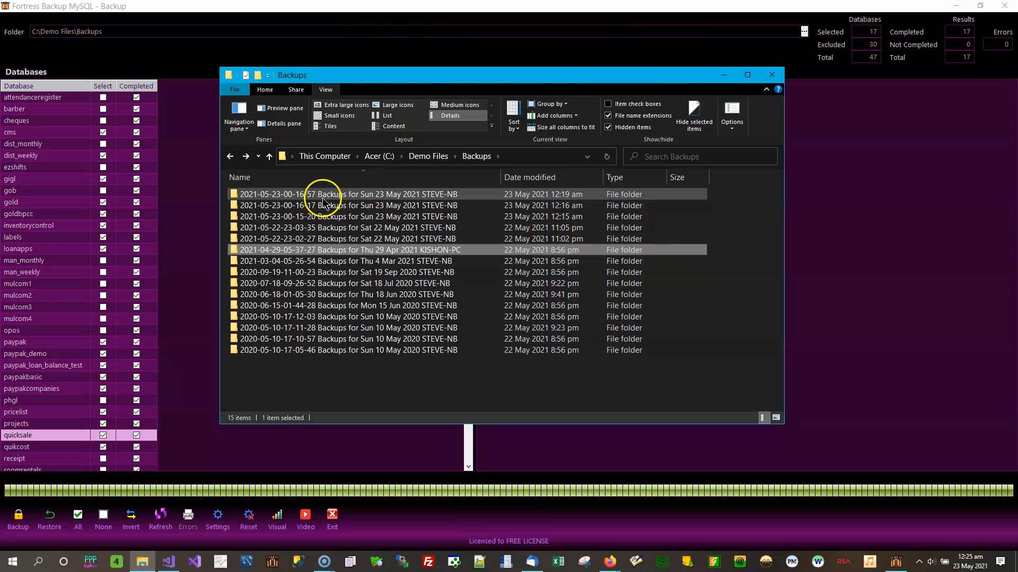
left_click(388, 206)
left_click(378, 218)
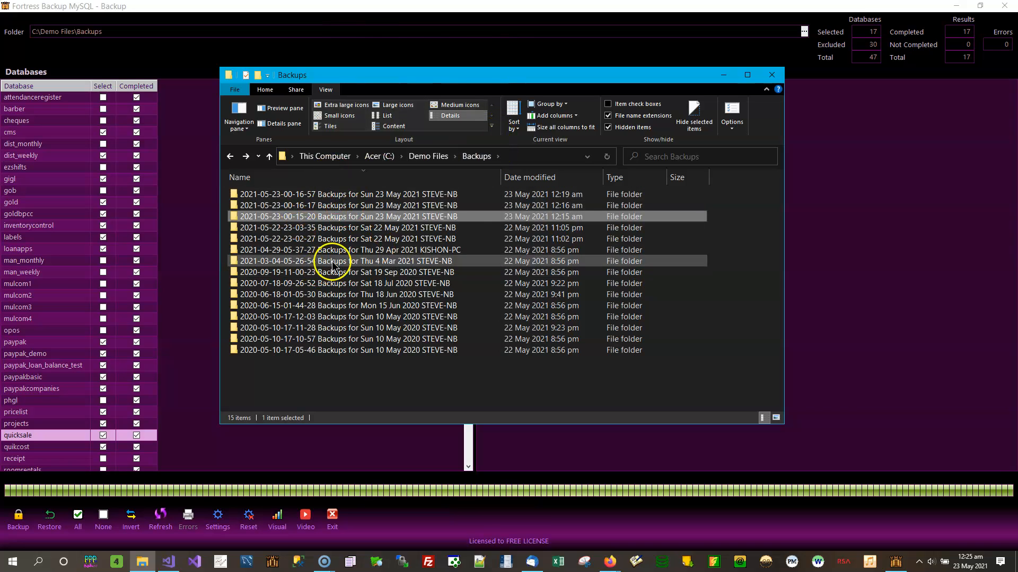
left_click(418, 193)
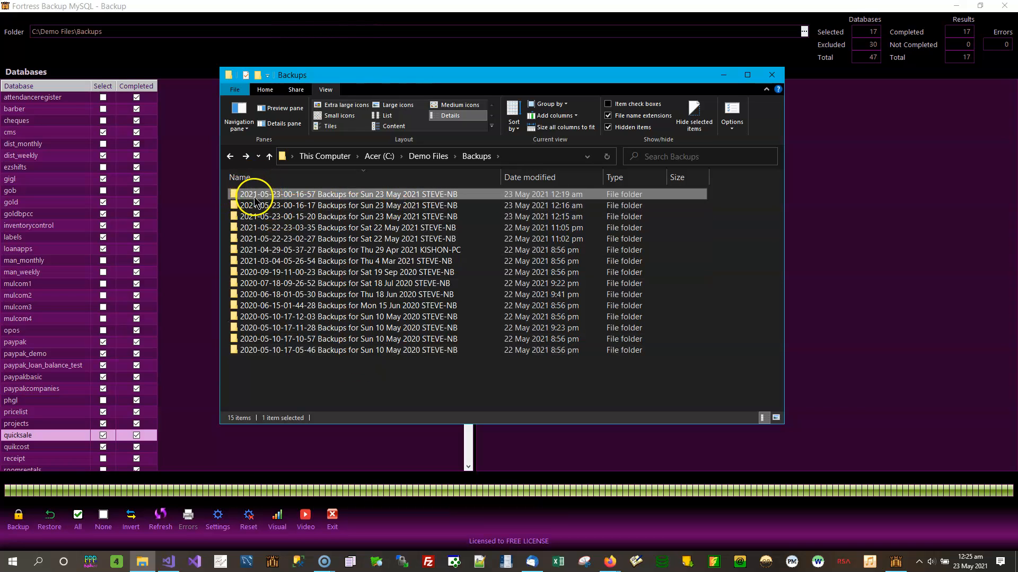
mouse_move(264, 194)
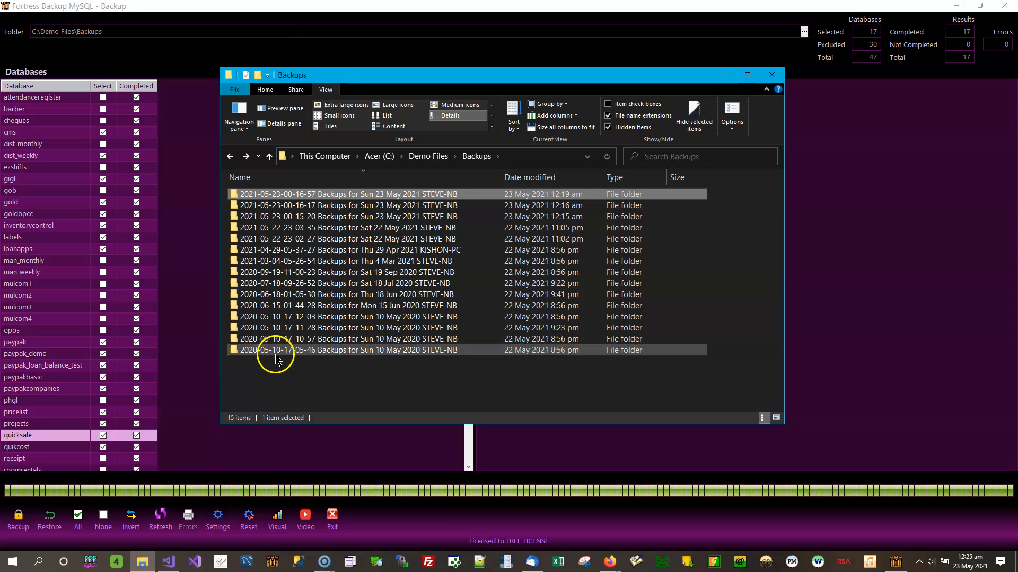
mouse_move(275, 352)
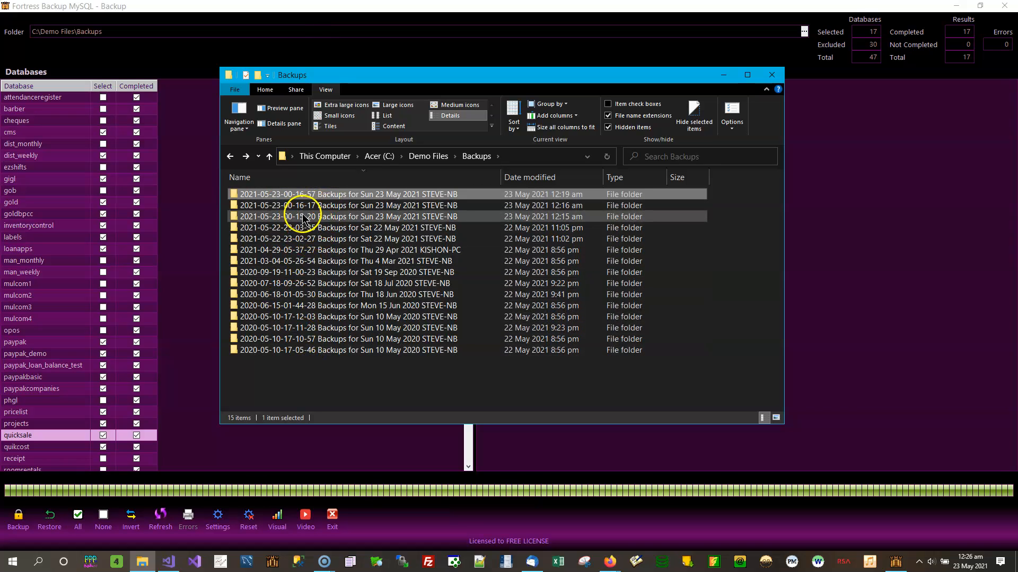
mouse_move(298, 221)
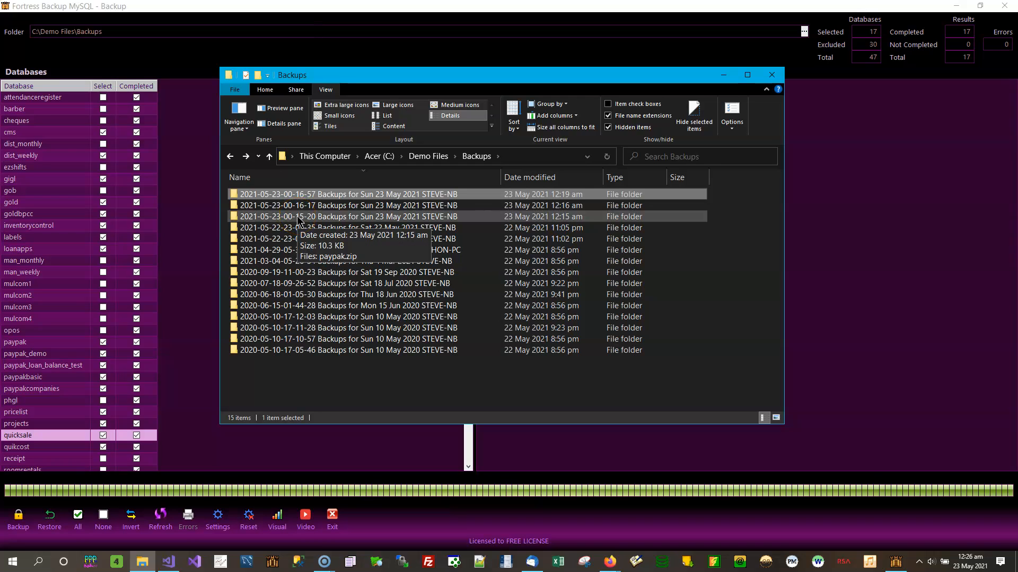
left_click(309, 193)
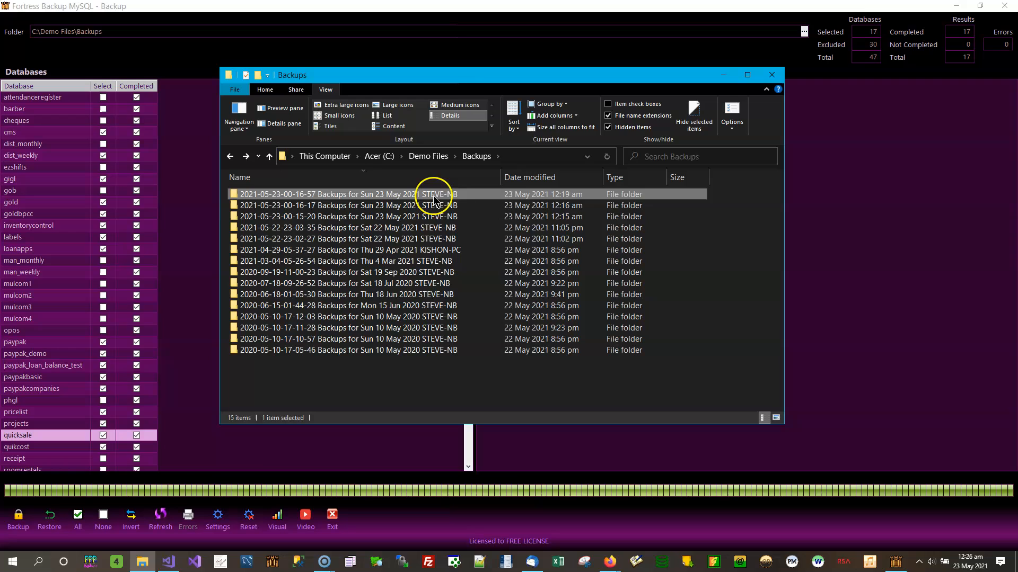
mouse_move(460, 201)
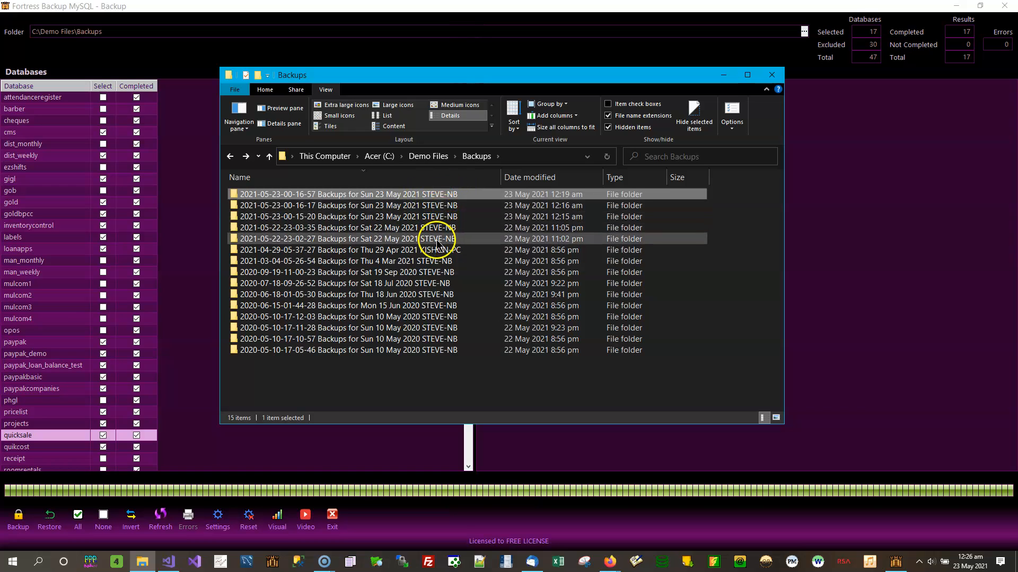
mouse_move(433, 253)
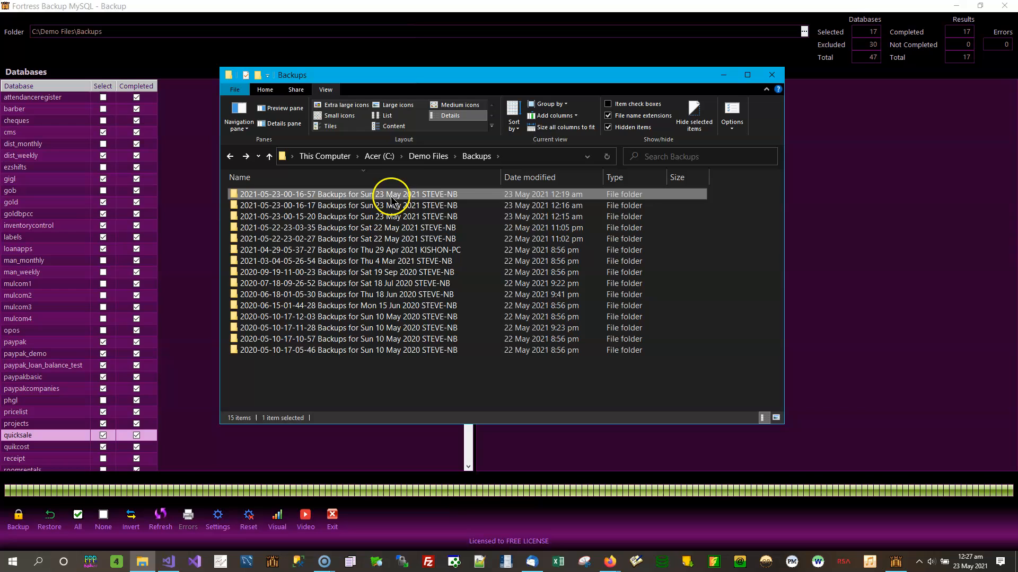
mouse_move(305, 218)
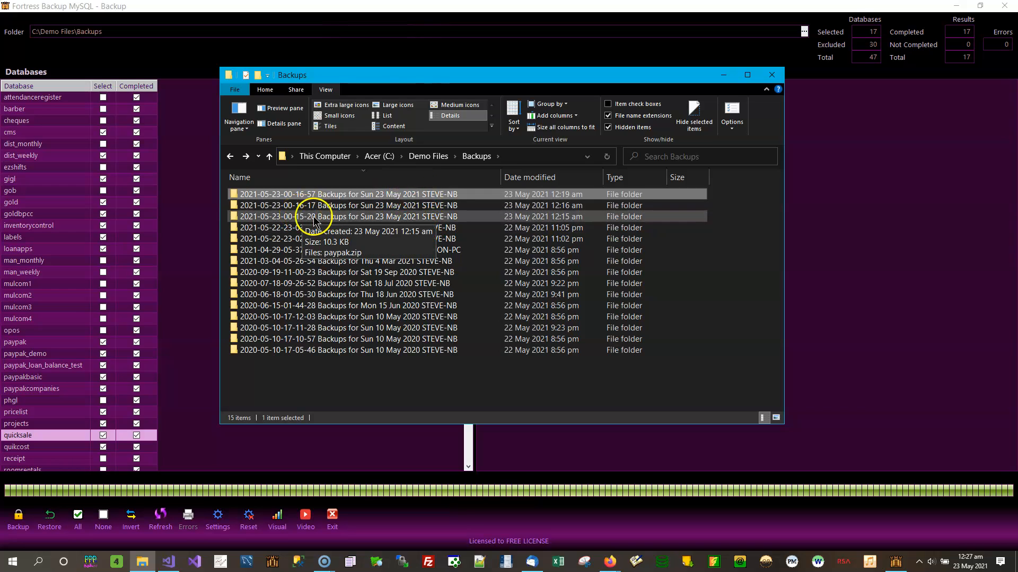
double_click(315, 218)
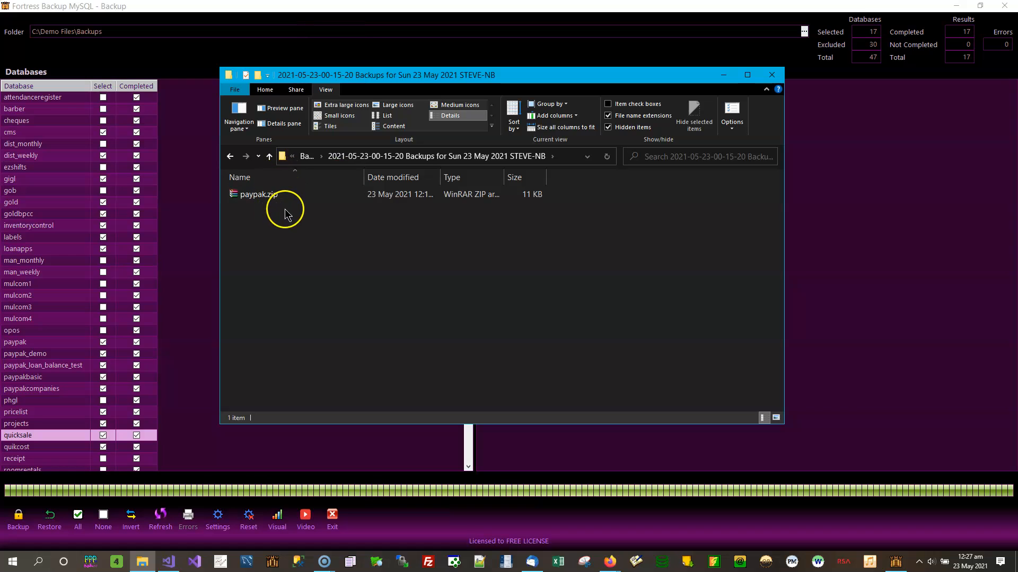
left_click(229, 158)
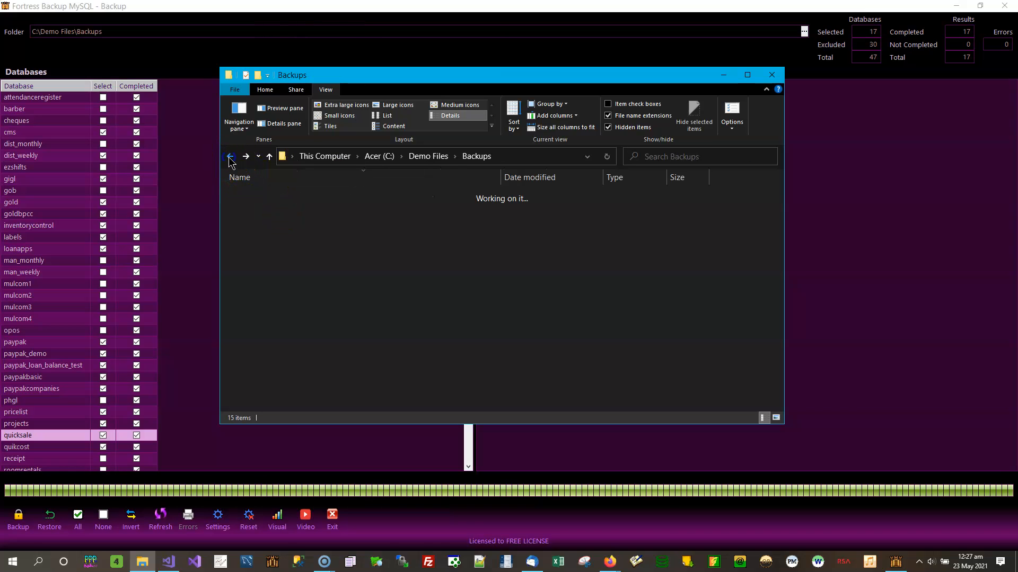
left_click(313, 206)
double_click(313, 206)
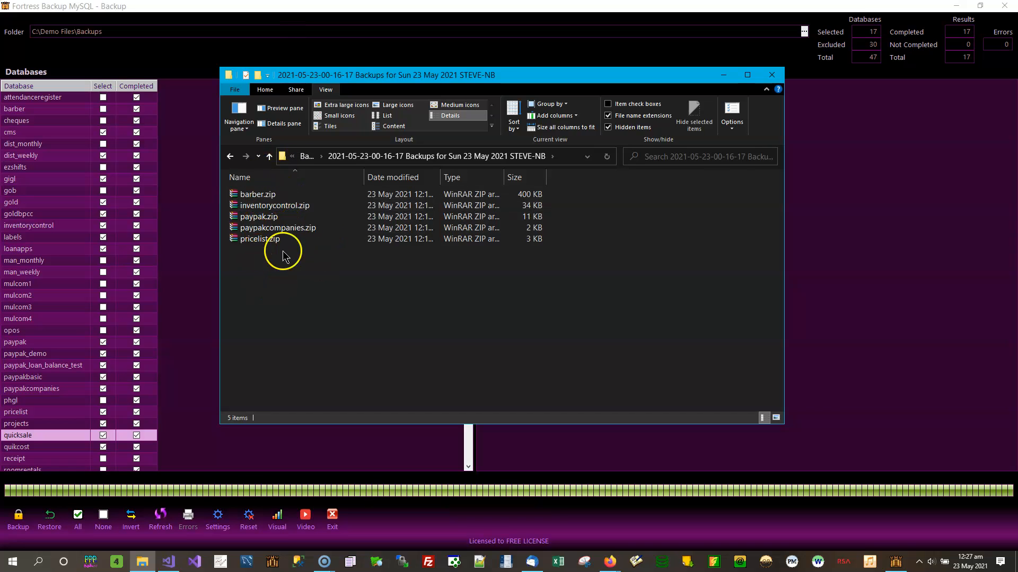
left_click(231, 156)
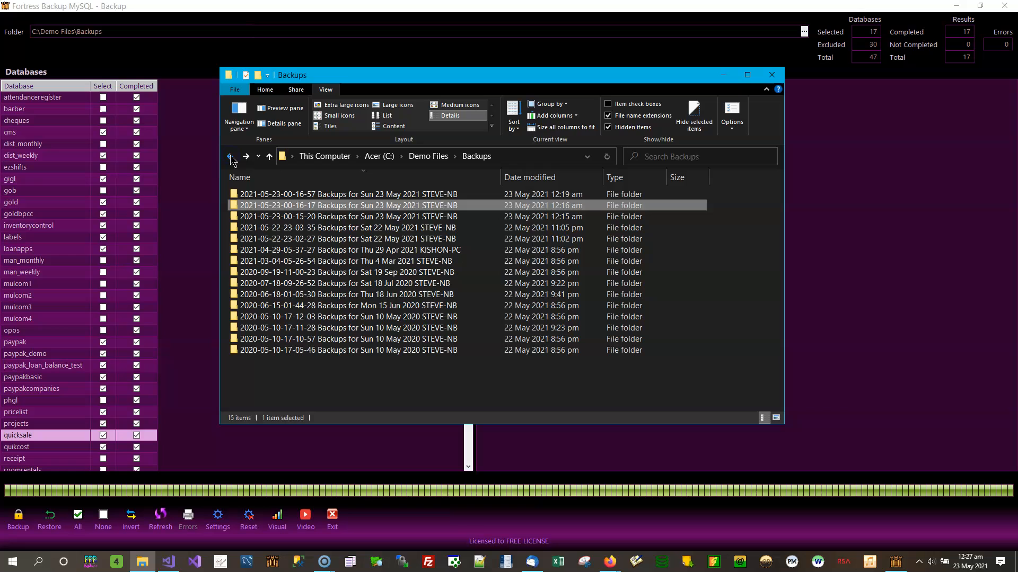
left_click(293, 194)
double_click(294, 194)
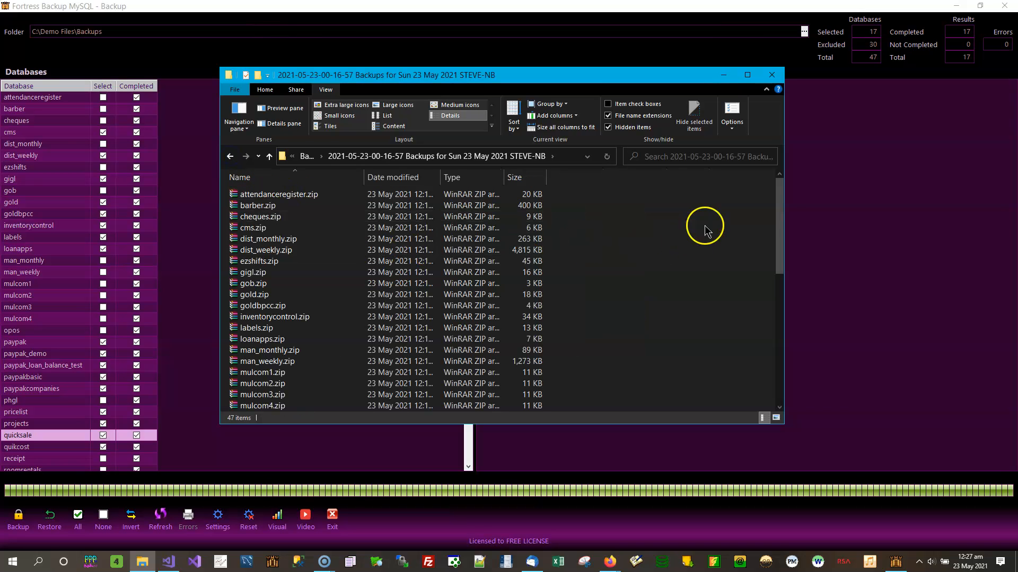
left_click_drag(783, 201, 774, 179)
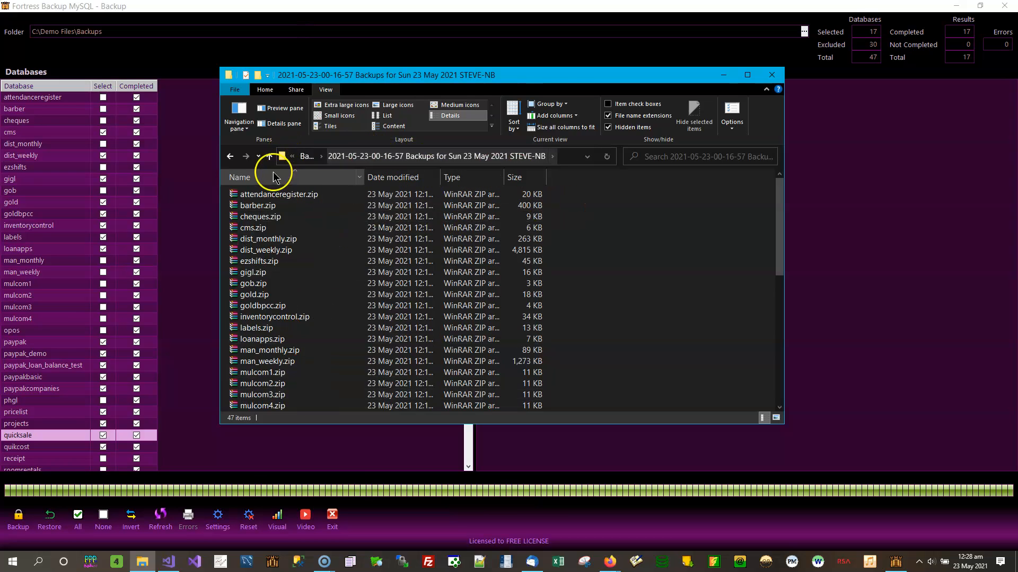
left_click(771, 74)
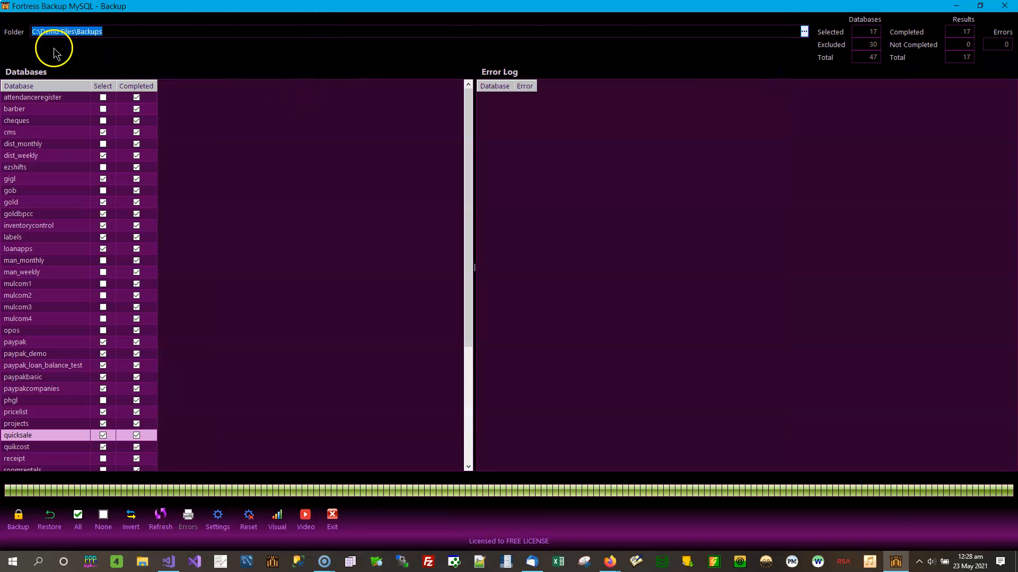